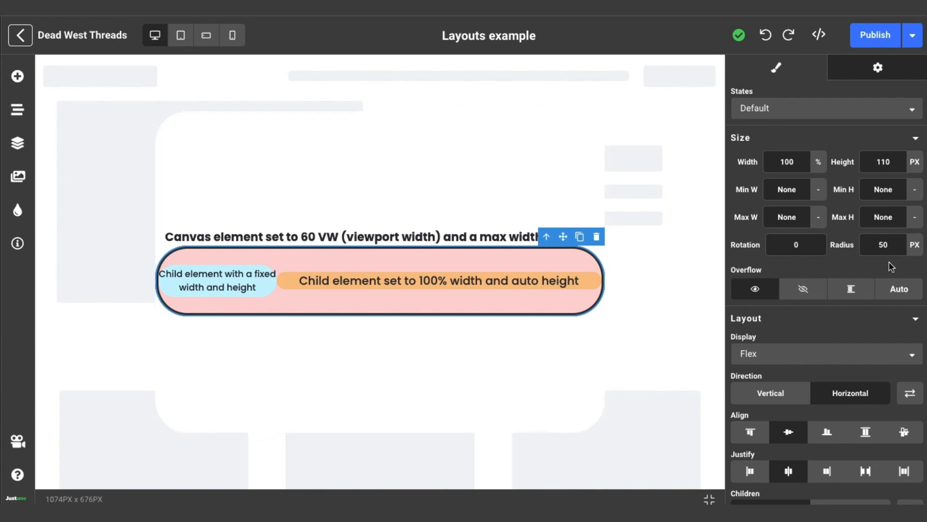
Review the pink container's design settings, from size and layout through stroke and effects
scroll(821, 248, "down", 10)
scroll(821, 247, "down", 9)
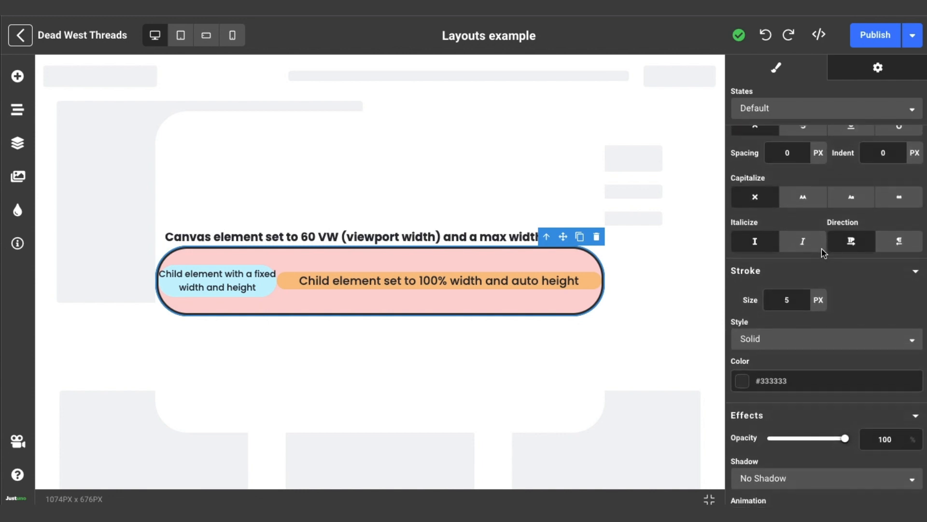
scroll(823, 253, "up", 18)
scroll(739, 115, "down", 15)
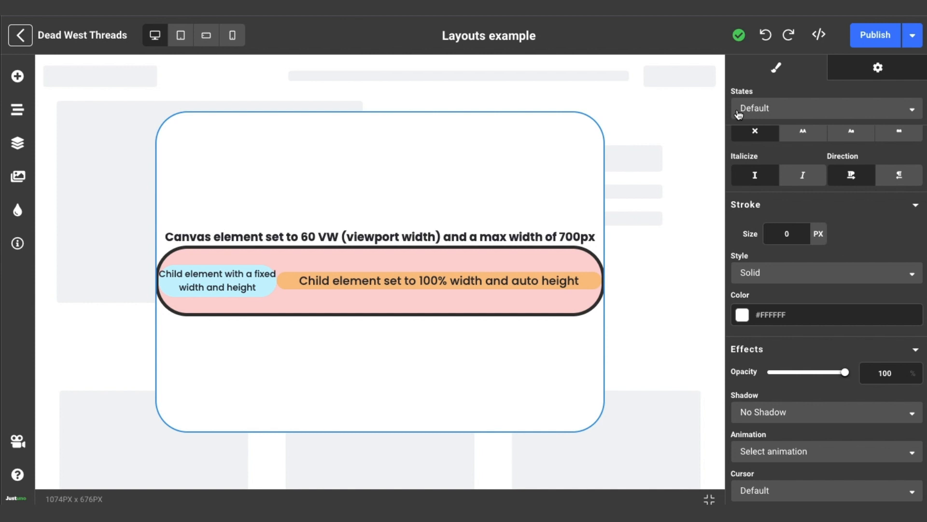
Inspect the canvas's drop shadow settings in its Hover state and return to the Default state
left_click(739, 109)
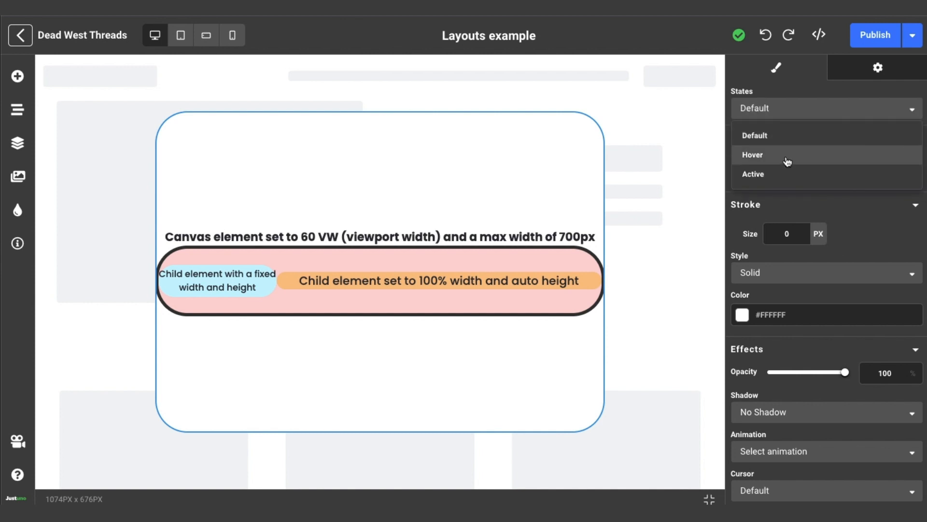
left_click(786, 155)
scroll(811, 349, "down", 3)
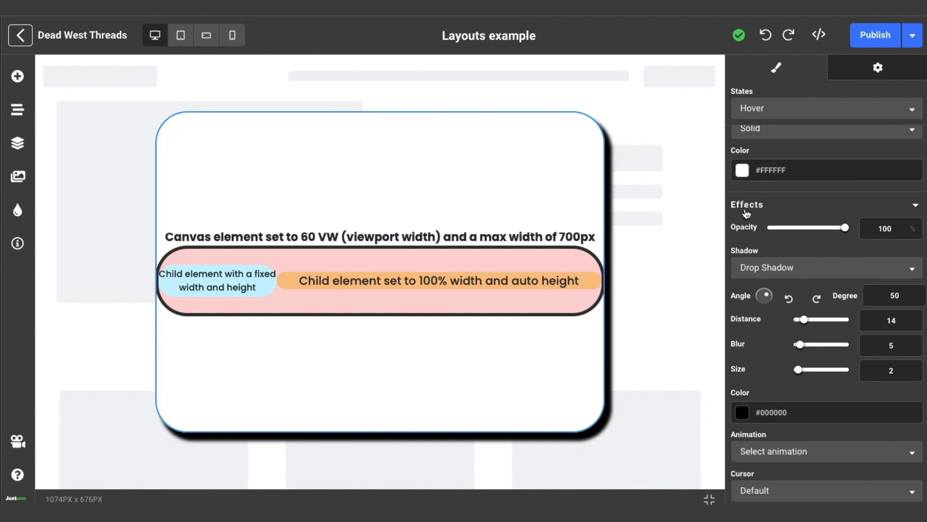
scroll(807, 430, "up", 5)
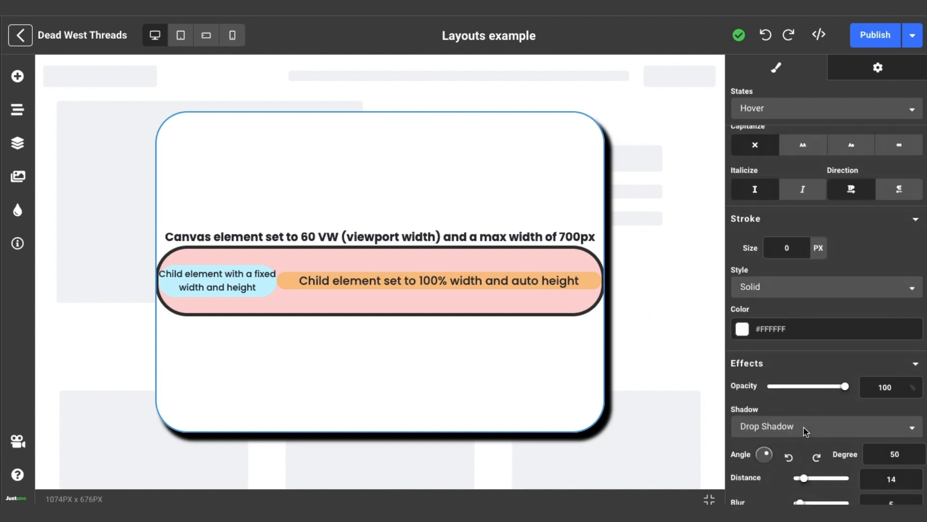
left_click(807, 107)
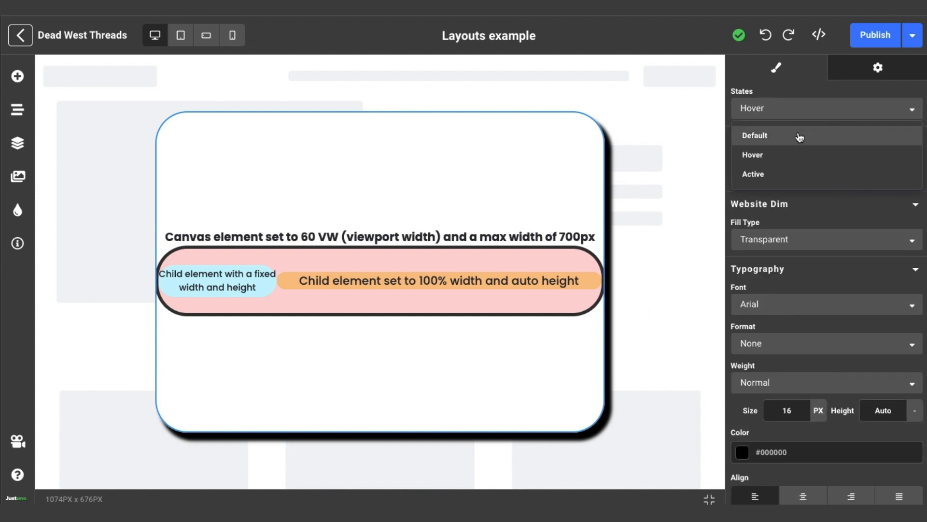
left_click(742, 133)
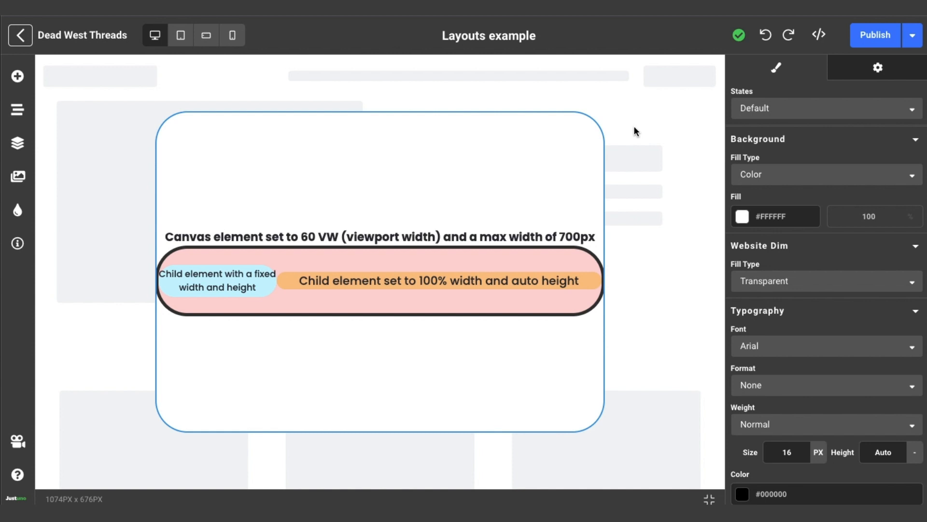
Preview the canvas in its Hover and Active states, ending on the Default state
left_click(759, 114)
left_click(772, 152)
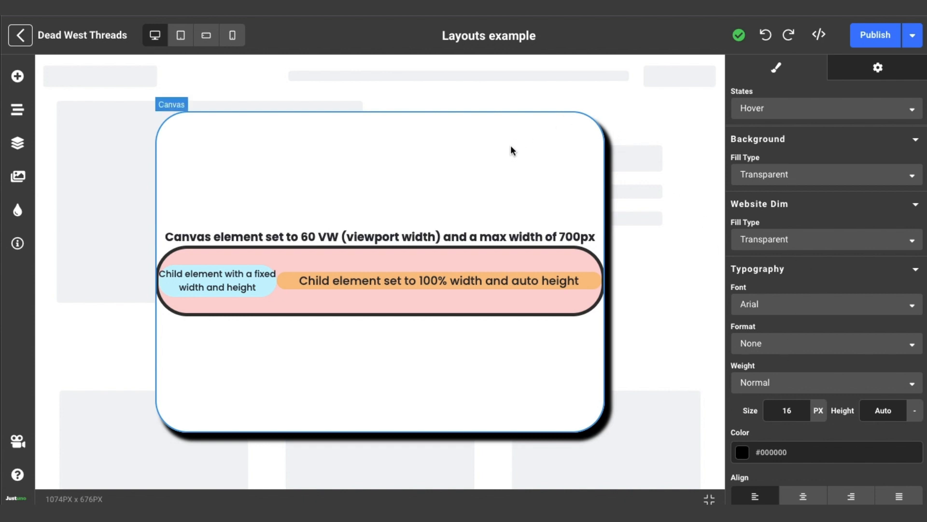
left_click(771, 108)
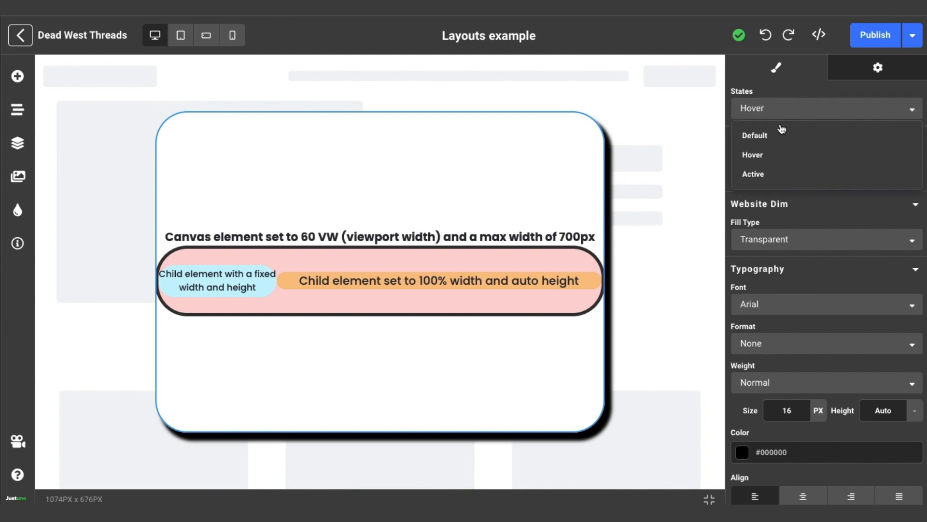
left_click(781, 173)
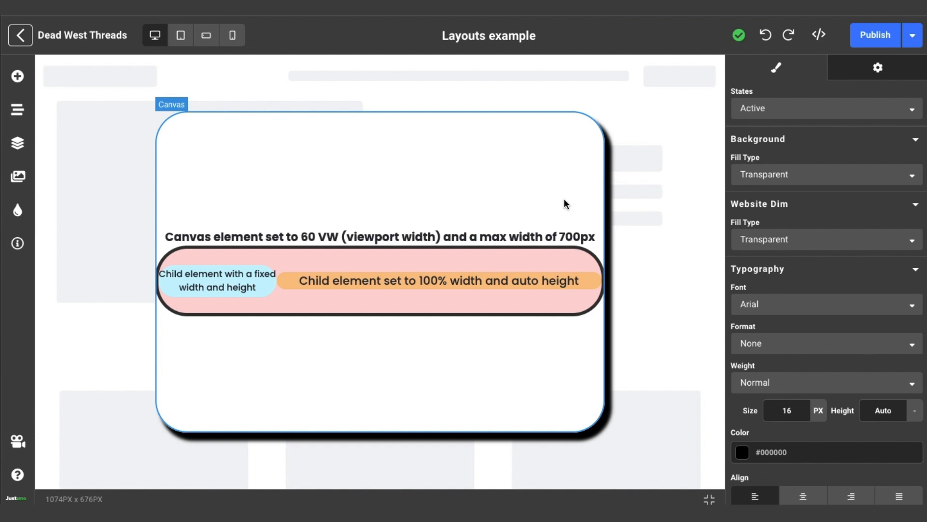
left_click(860, 114)
left_click(847, 137)
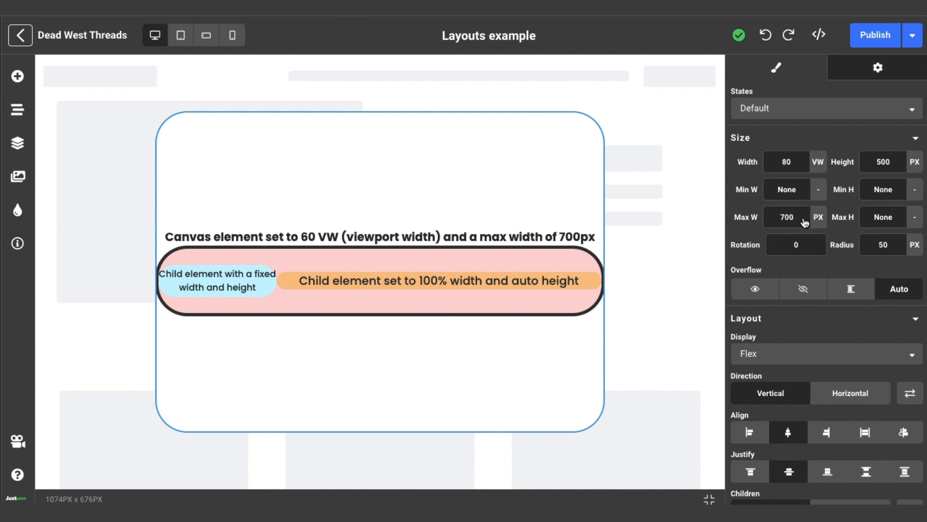
View the unit options for the canvas width and resize the preview area to check how the canvas responds
left_click(817, 162)
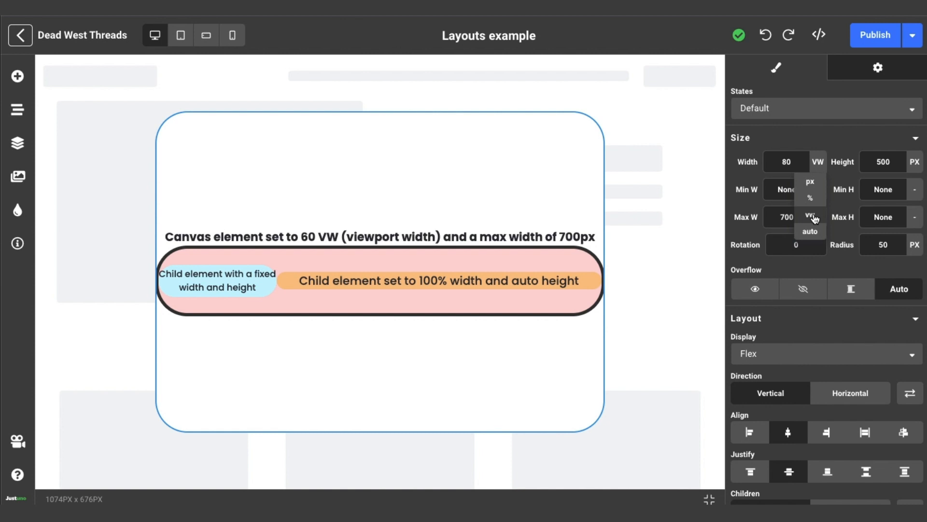
left_click(814, 163)
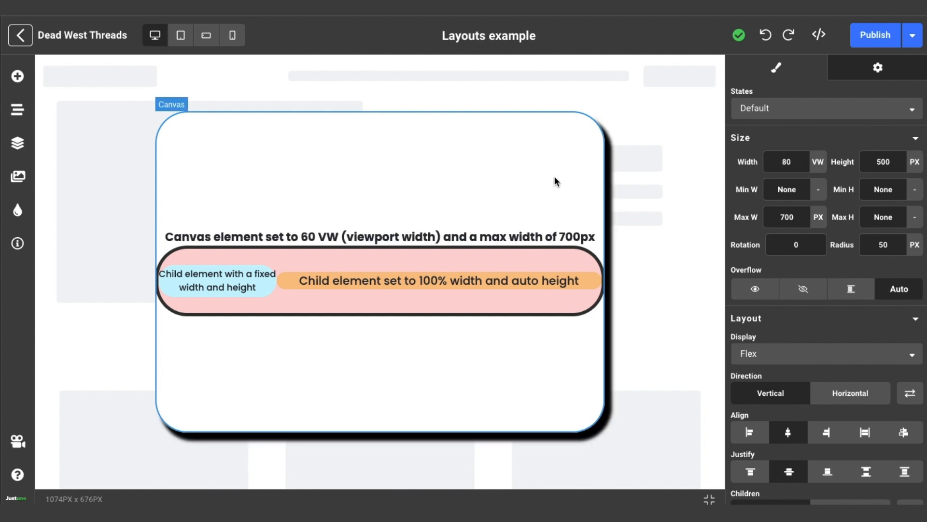
left_click_drag(924, 120, 925, 159)
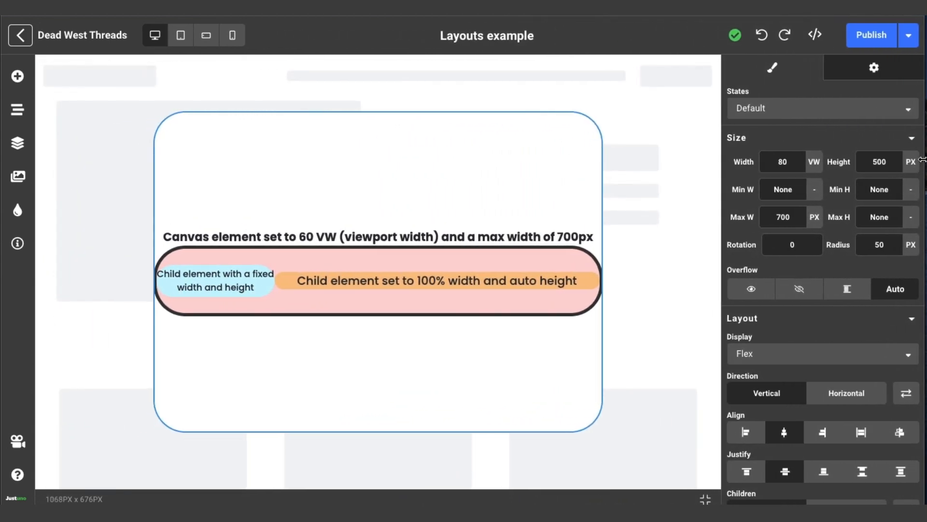
Add a Container element to the canvas above the heading text
left_click(22, 83)
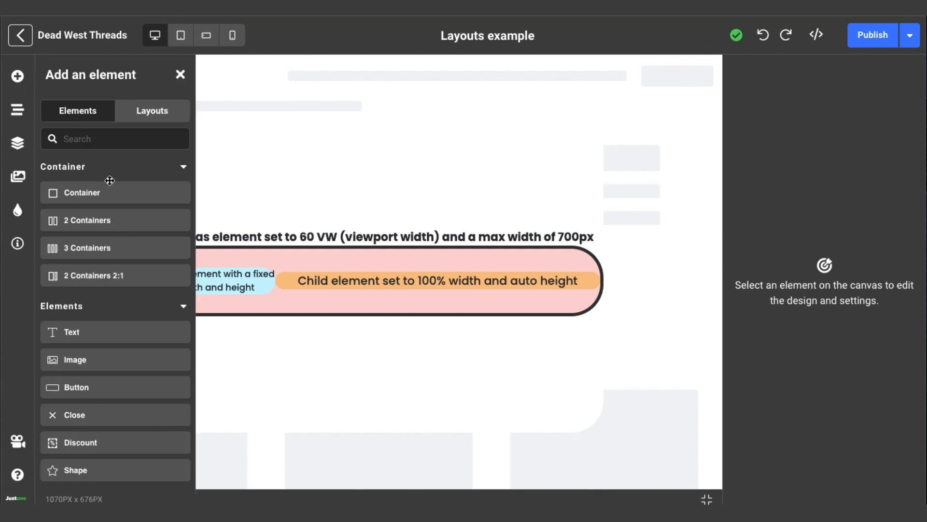
left_click_drag(107, 192, 305, 186)
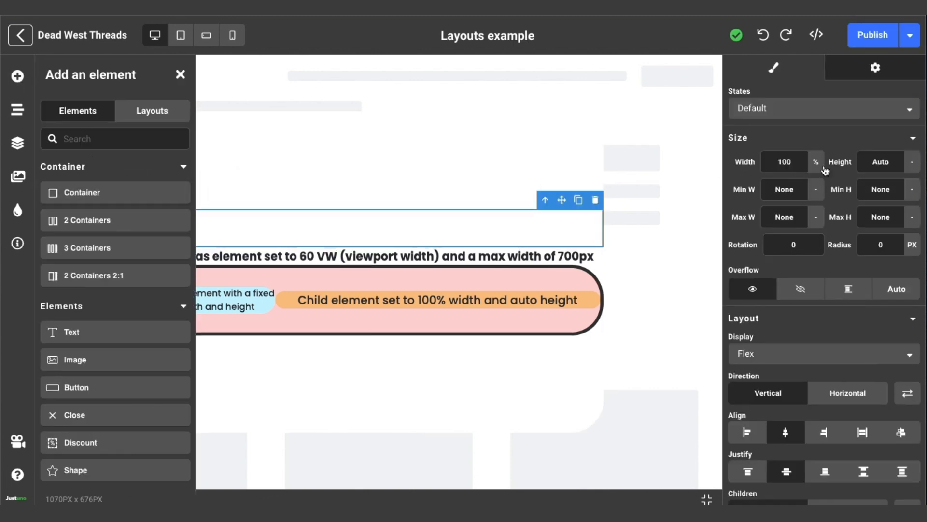
left_click(180, 74)
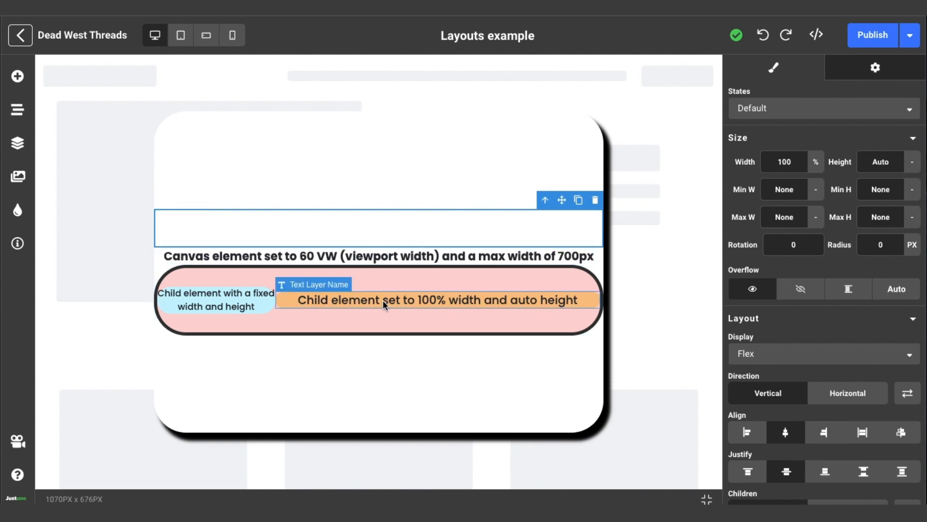
Inspect the orange text layer and the blue child's container and text, using the Navigator to find the container
left_click(285, 297)
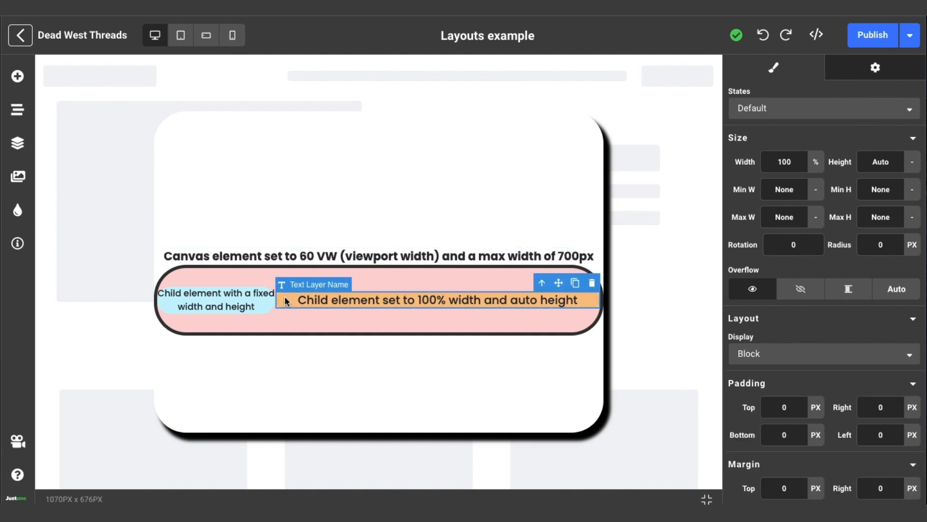
left_click(282, 300)
left_click(18, 110)
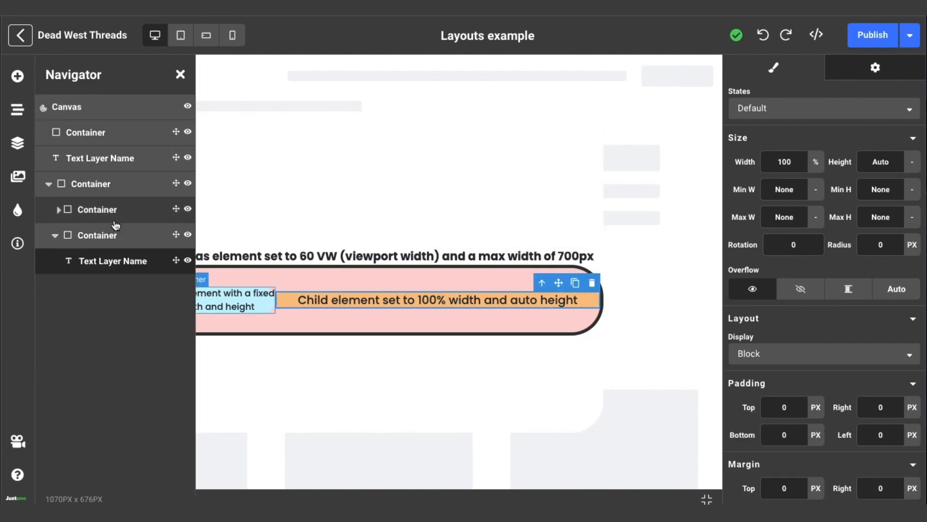
left_click(120, 203)
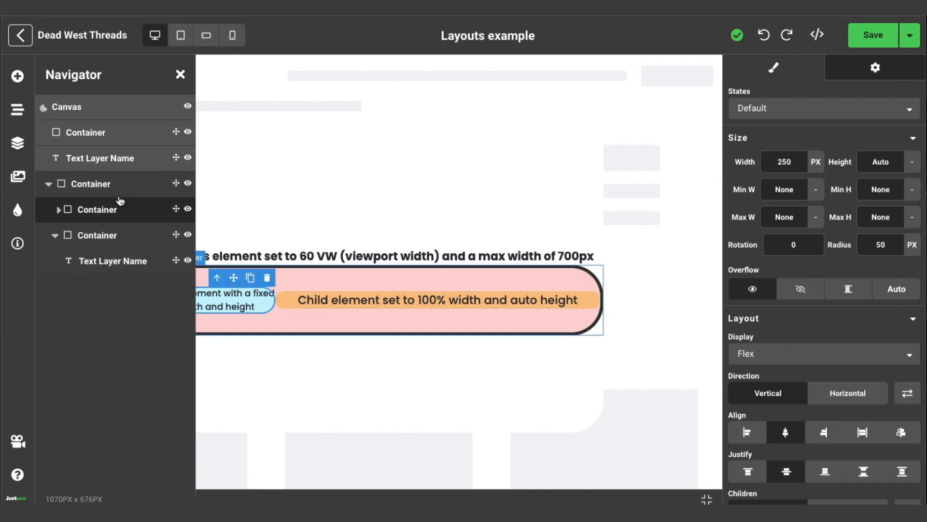
left_click(180, 75)
left_click(271, 310)
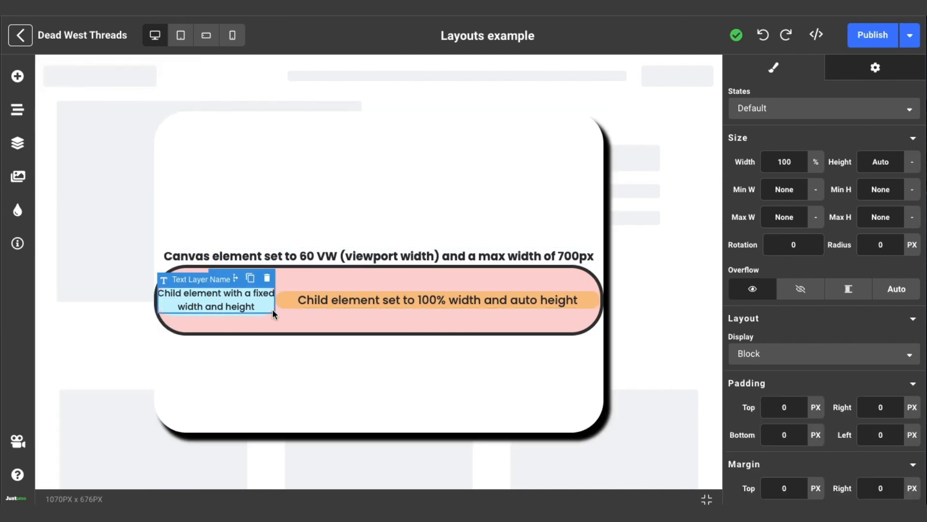
Set the height of the blue child container to auto
left_click(321, 224)
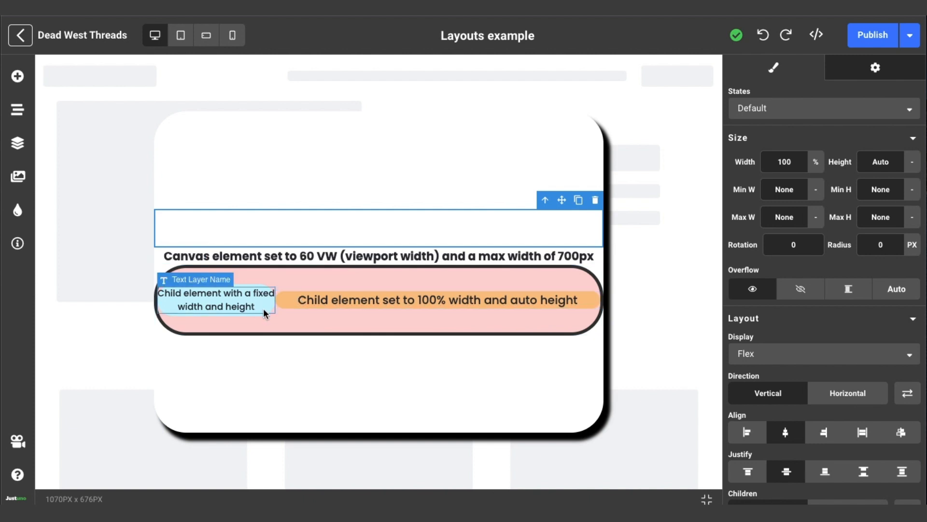
left_click(262, 283)
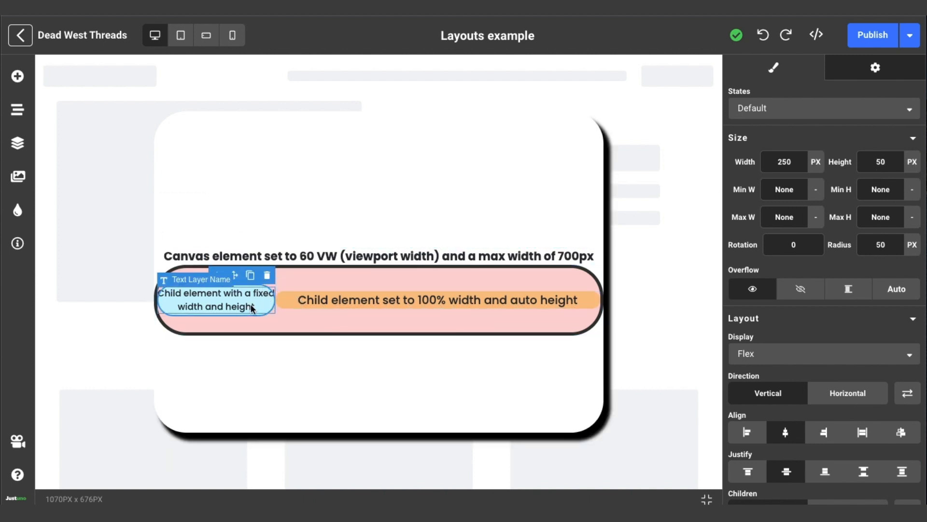
left_click(912, 162)
left_click(906, 230)
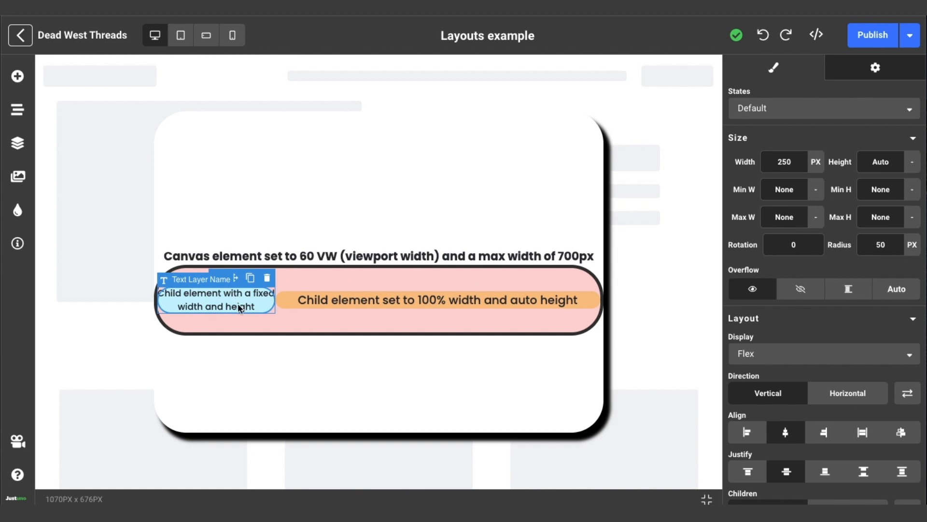
Try to place a Text element inside the empty container above the heading
left_click(293, 237)
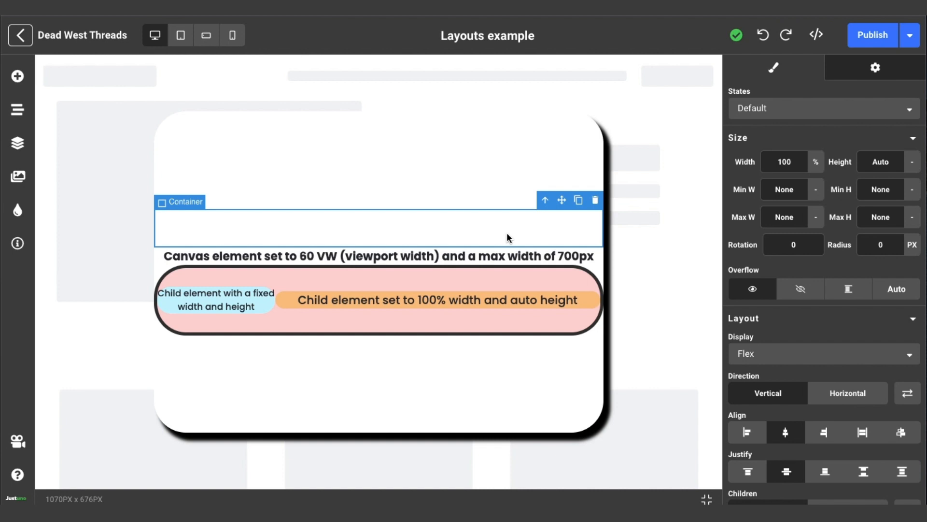
left_click(18, 76)
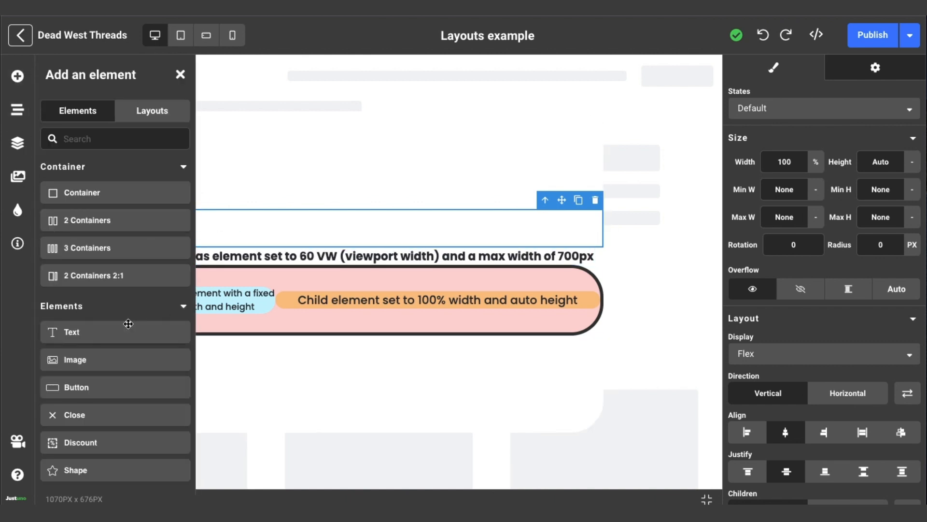
left_click_drag(111, 341, 300, 230)
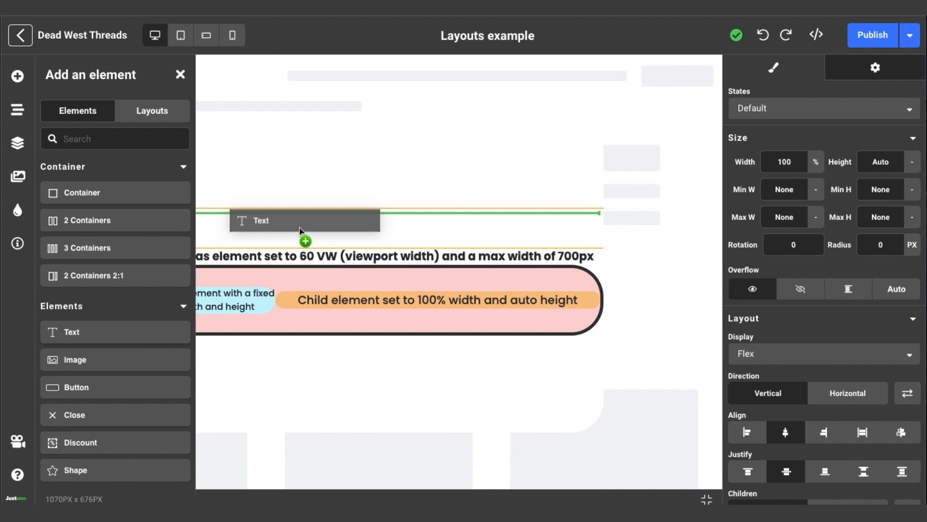
left_click_drag(300, 230, 300, 228)
Check the canvas at different preview widths and set its height to auto
left_click(454, 222)
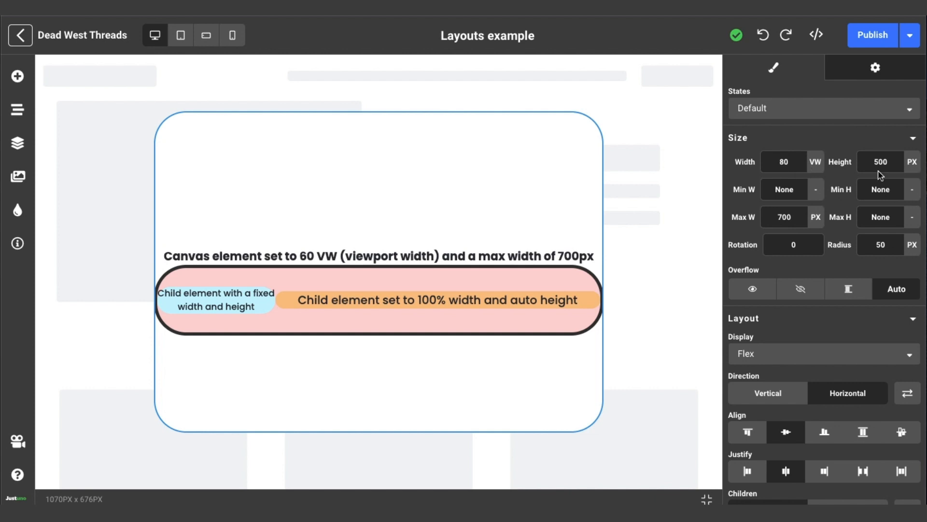
mouse_move(920, 189)
left_mouse_down()
mouse_move(922, 199)
mouse_move(702, 199)
mouse_move(926, 199)
left_mouse_up()
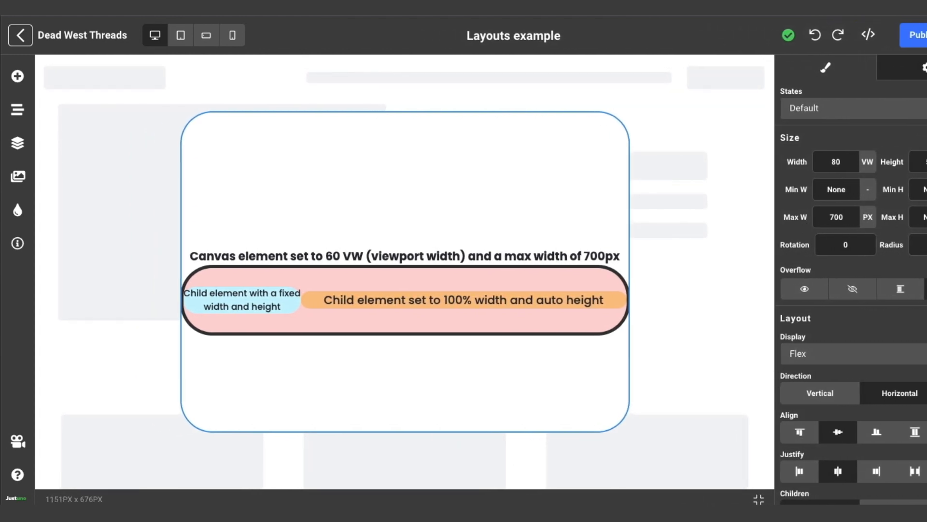
left_click_drag(926, 207, 926, 207)
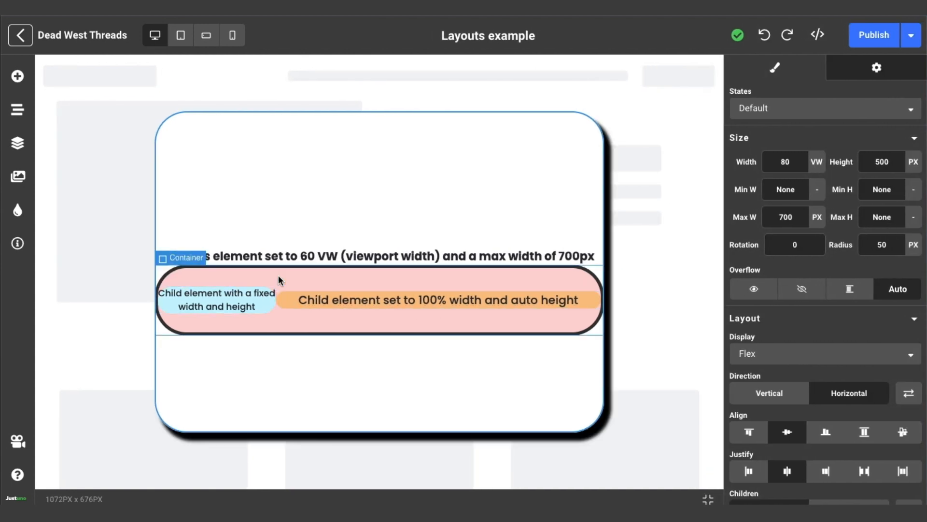
left_click(913, 162)
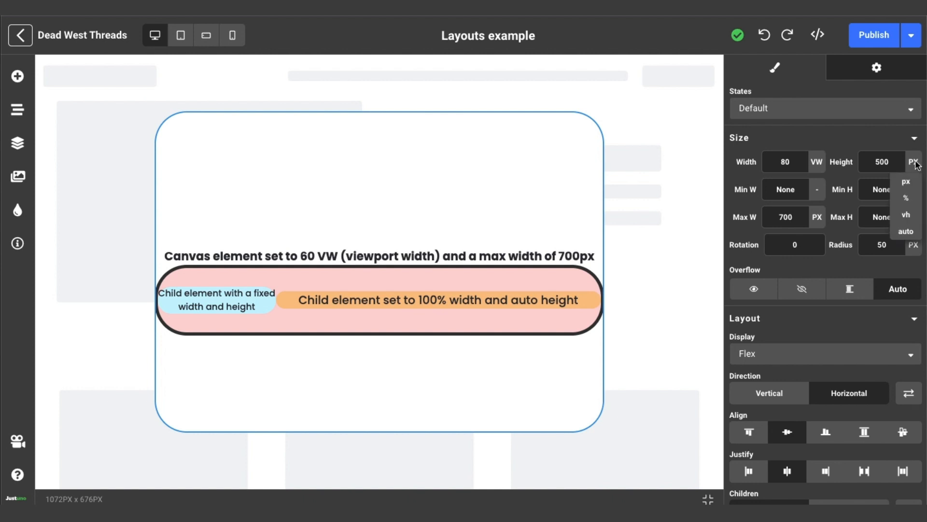
left_click(906, 230)
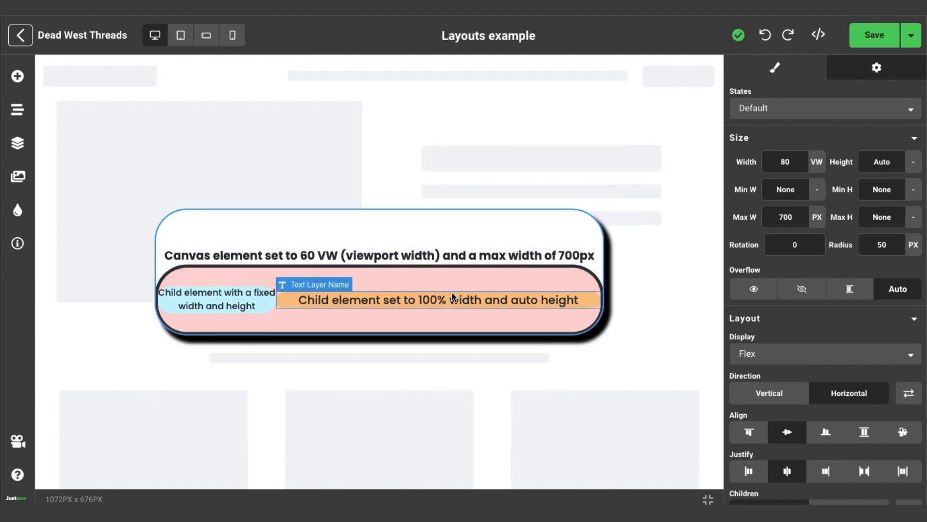
Try a maximum height of 600 px on the canvas and reset it to none
left_click(879, 213)
type("600")
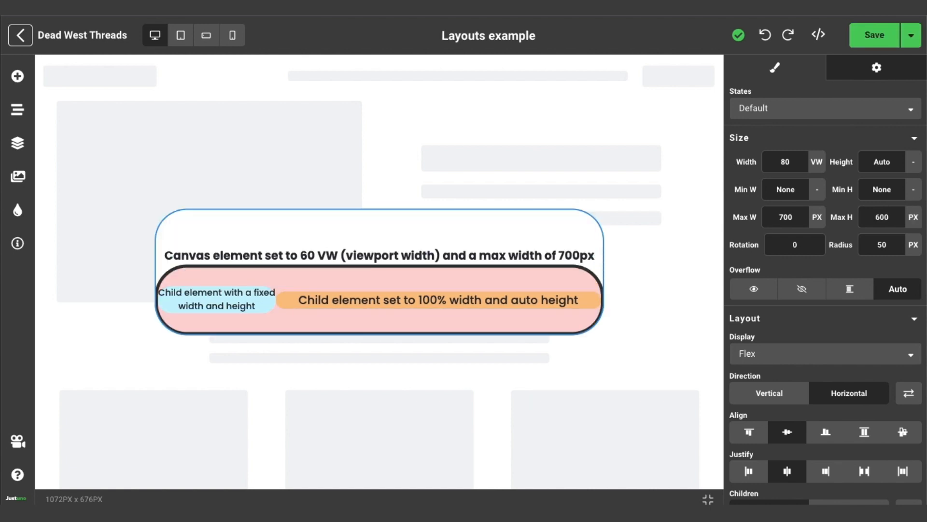
left_click(917, 220)
left_click(902, 305)
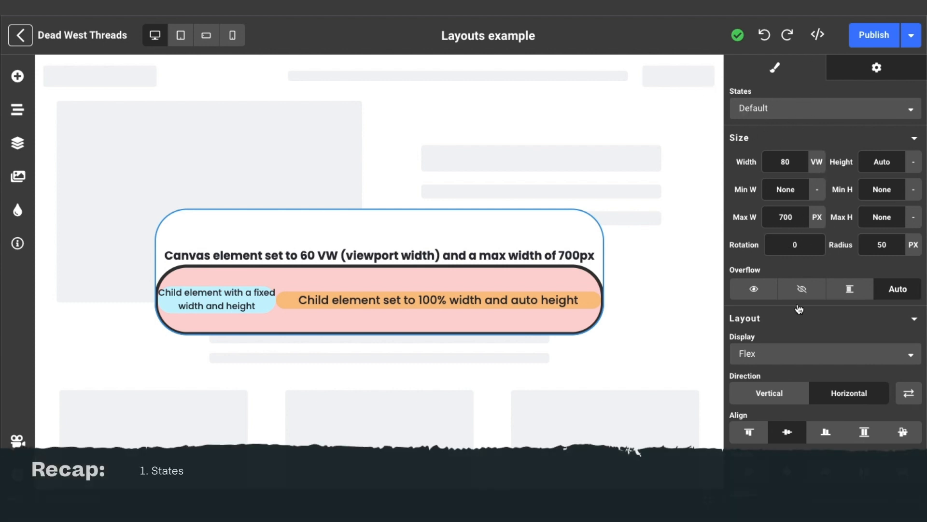
left_click(796, 109)
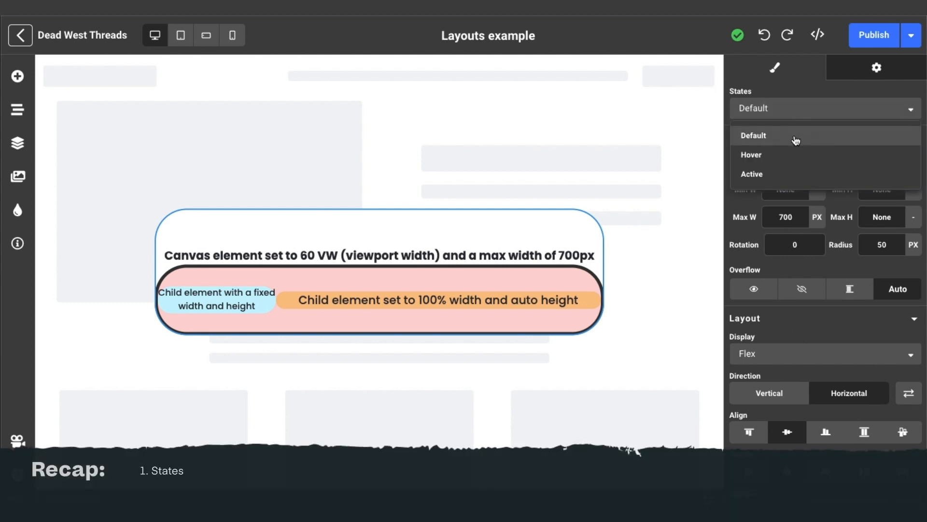
left_click(798, 106)
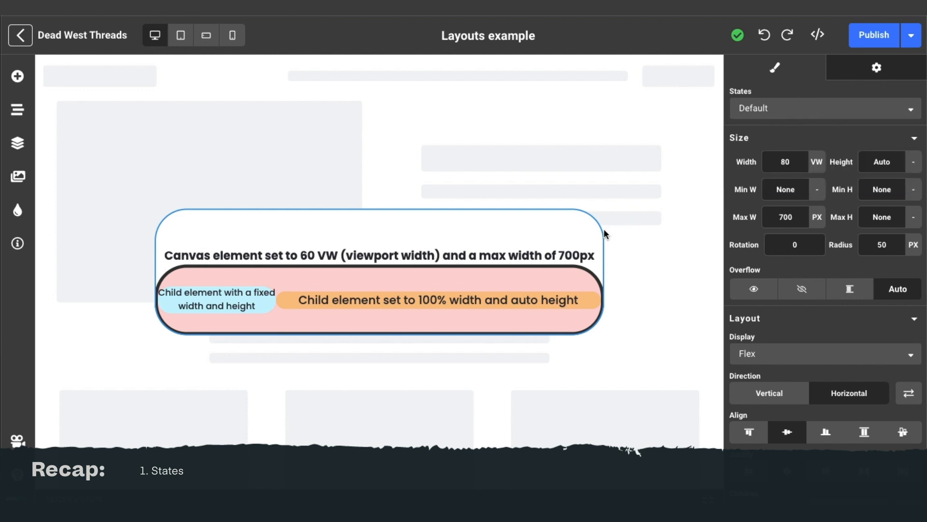